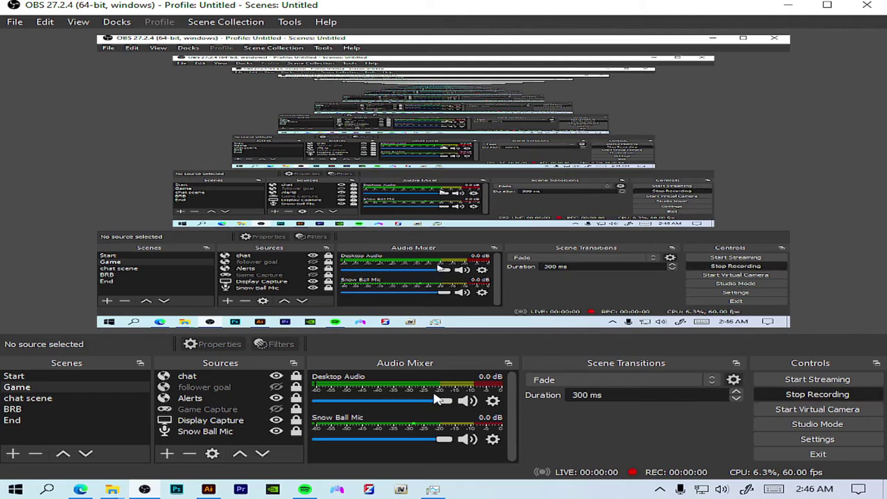
Step: Silence the desktop audio in OBS, then bring Illustrator to the front
{"action": "left_click_drag", "start_coordinate": [444, 400], "coordinate": [316, 414]}
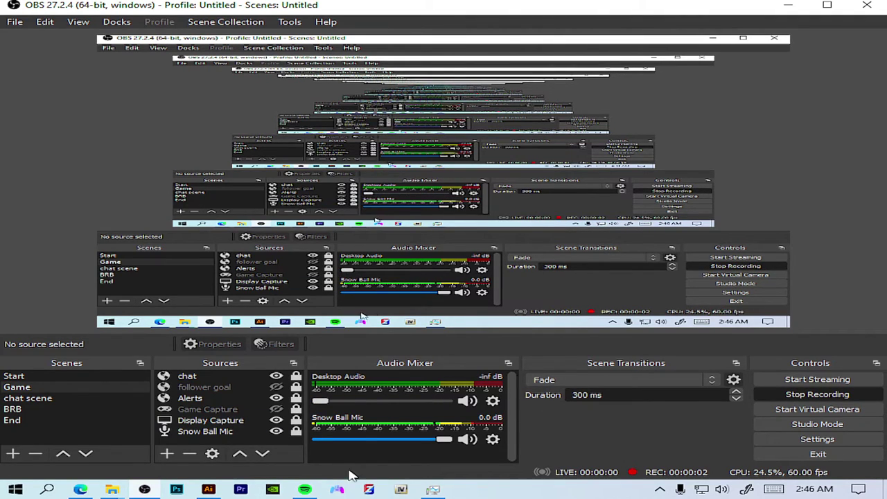
{"action": "left_click", "coordinate": [209, 489]}
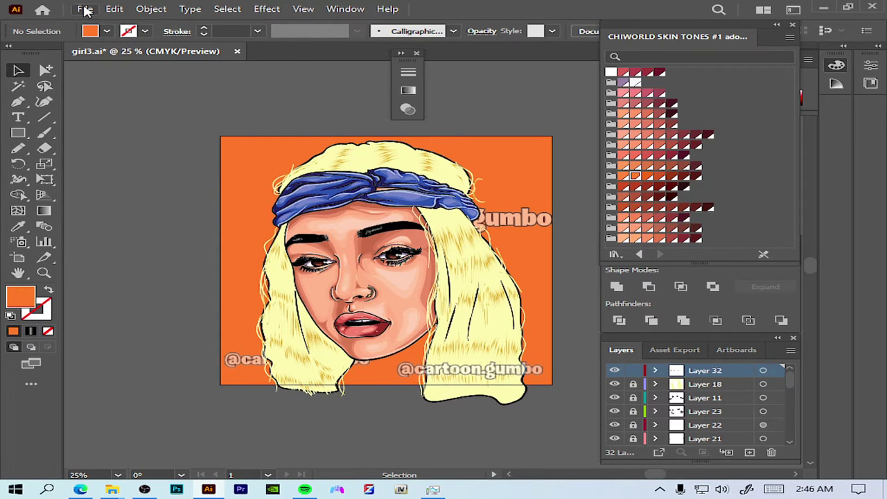
Step: Create a new blank Untitled-2 document from the File menu
{"action": "left_click", "coordinate": [85, 9]}
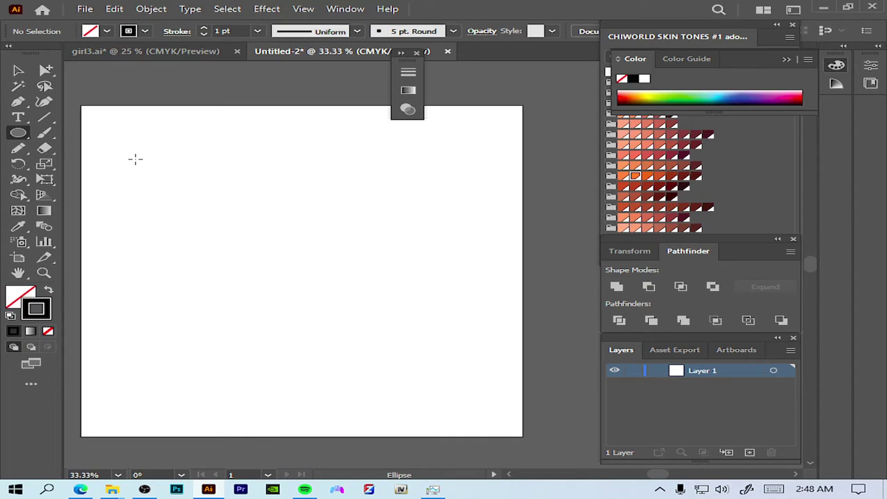
Step: Draw one ellipse in the upper left and give it a 10 pt stroke
{"action": "left_click_drag", "start_coordinate": [135, 159], "coordinate": [323, 300]}
{"action": "mouse_move", "coordinate": [377, 247]}
{"action": "left_mouse_down"}
{"action": "mouse_move", "coordinate": [426, 271]}
{"action": "mouse_move", "coordinate": [582, 399]}
{"action": "left_mouse_up"}
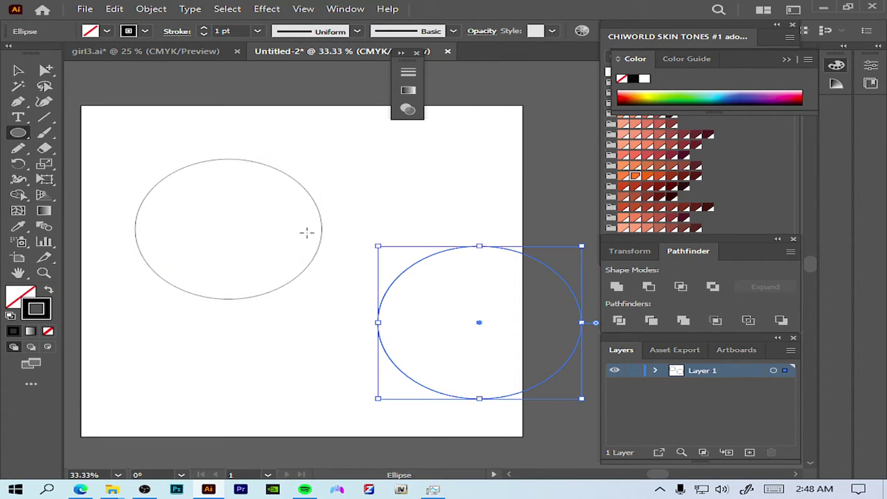
{"action": "key", "text": "ctrl+z"}
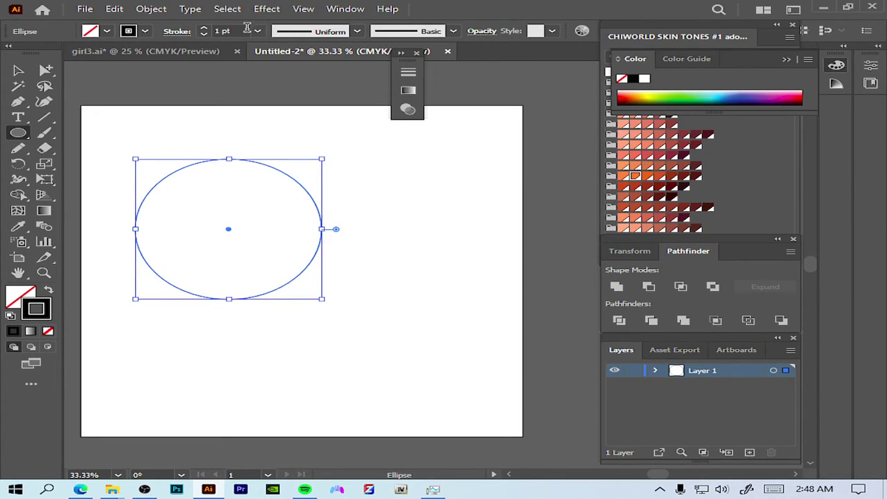
{"action": "left_click", "coordinate": [258, 31]}
{"action": "left_click", "coordinate": [274, 219]}
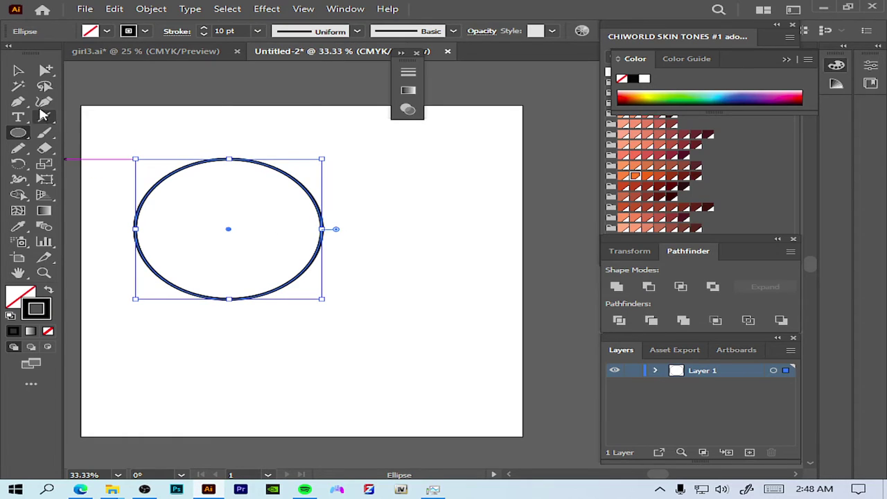
Step: Duplicate the ellipse twice so the three copies overlap, then select them all
{"action": "key", "text": "ctrl"}
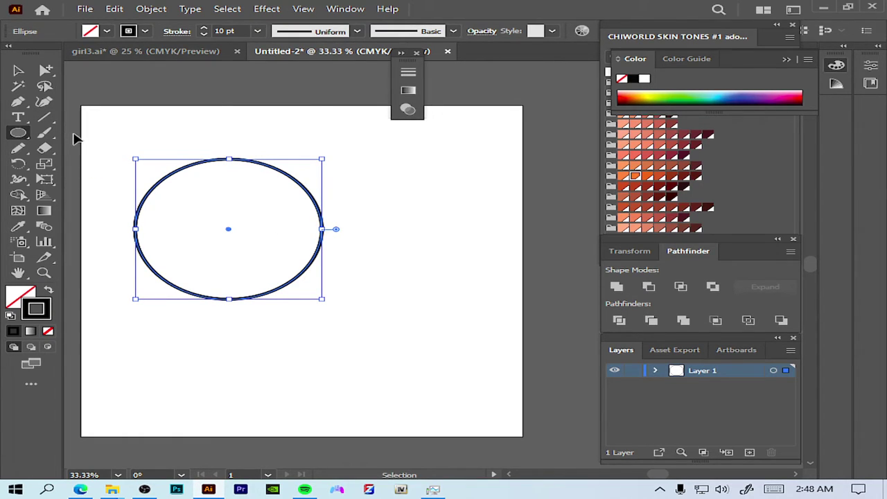
{"action": "key", "text": "ctrl+d"}
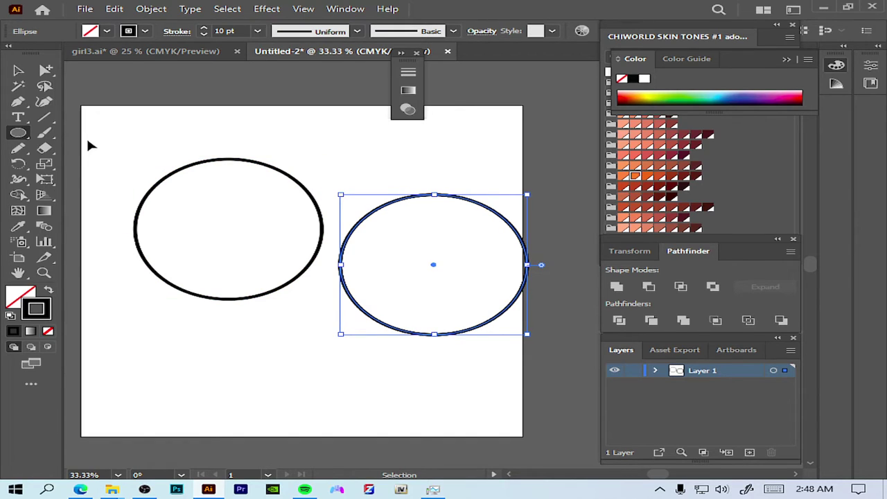
{"action": "left_click", "coordinate": [18, 71]}
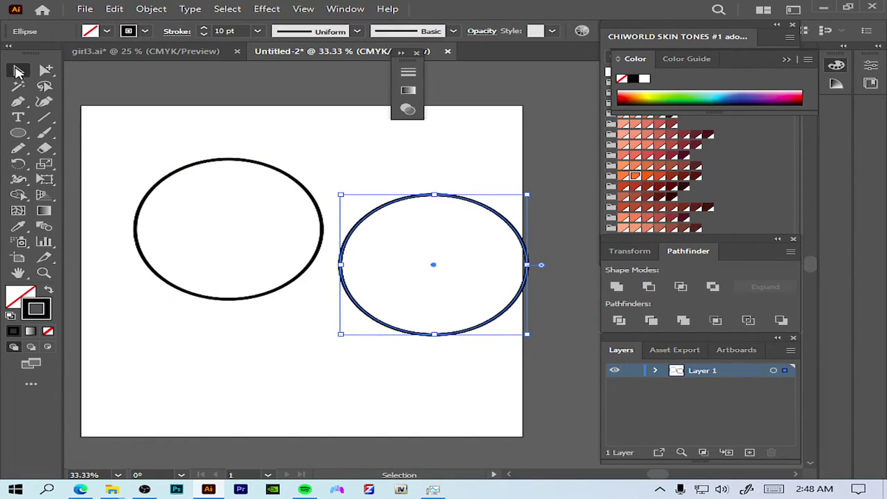
{"action": "left_click_drag", "start_coordinate": [353, 303], "coordinate": [233, 353]}
{"action": "left_click_drag", "start_coordinate": [108, 121], "coordinate": [582, 425]}
Step: Expand the ellipses' fill and stroke, then Divide them with Pathfinder
{"action": "left_click", "coordinate": [151, 9]}
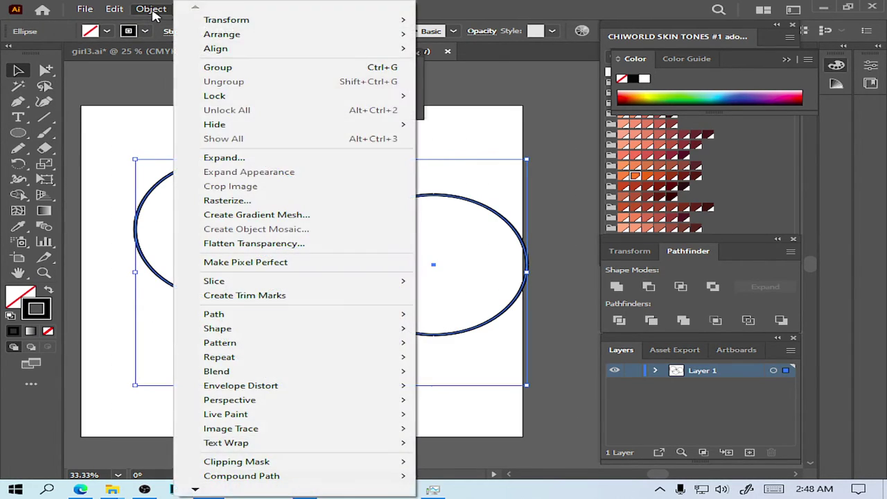
{"action": "left_click", "coordinate": [252, 160]}
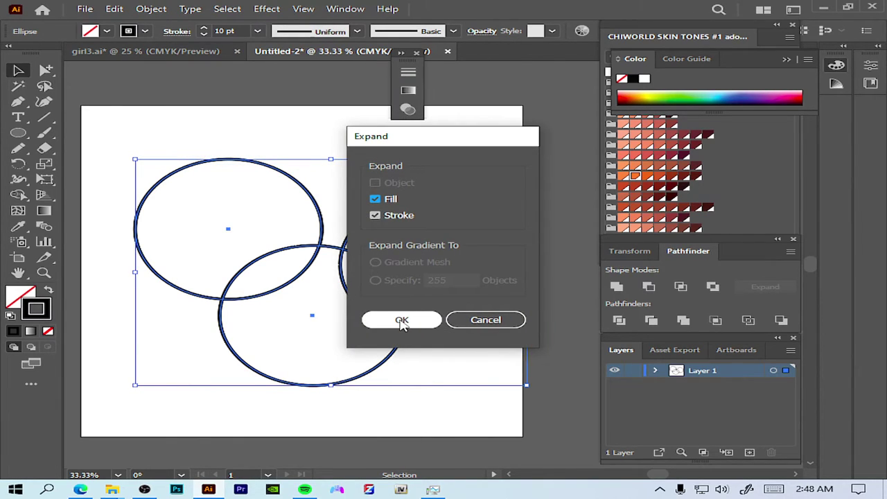
{"action": "left_click", "coordinate": [401, 321]}
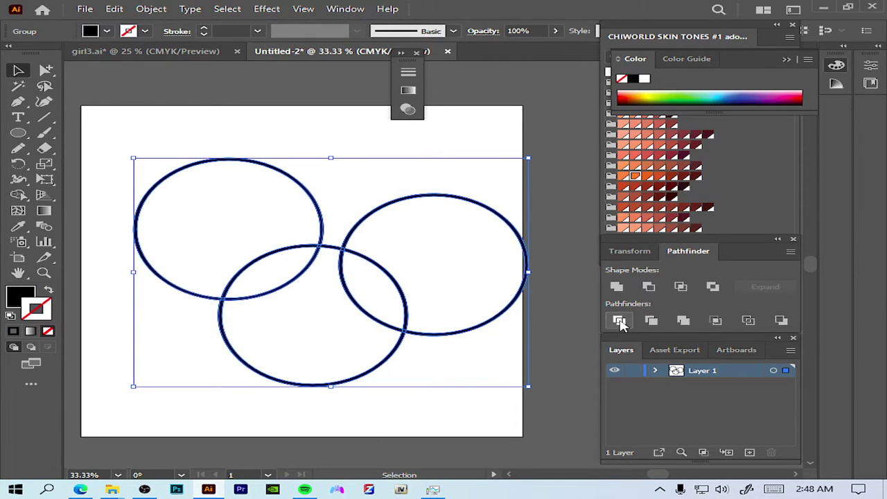
{"action": "left_click", "coordinate": [619, 320]}
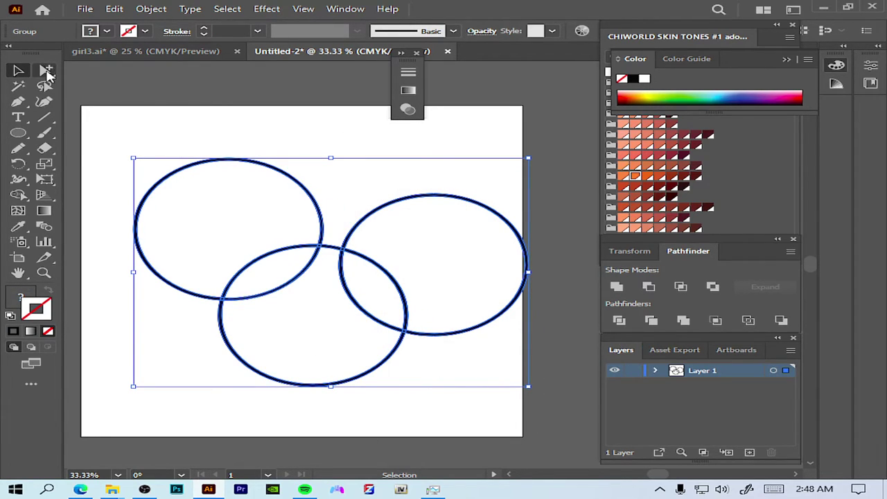
Step: Select and delete the inner overlapping arcs with the Group Selection tool
{"action": "left_click", "coordinate": [46, 71]}
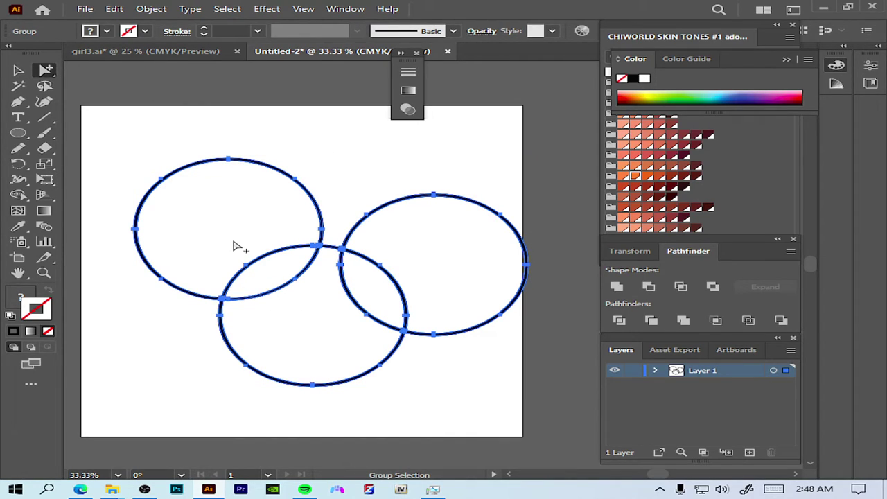
{"action": "left_click_drag", "start_coordinate": [234, 243], "coordinate": [279, 285]}
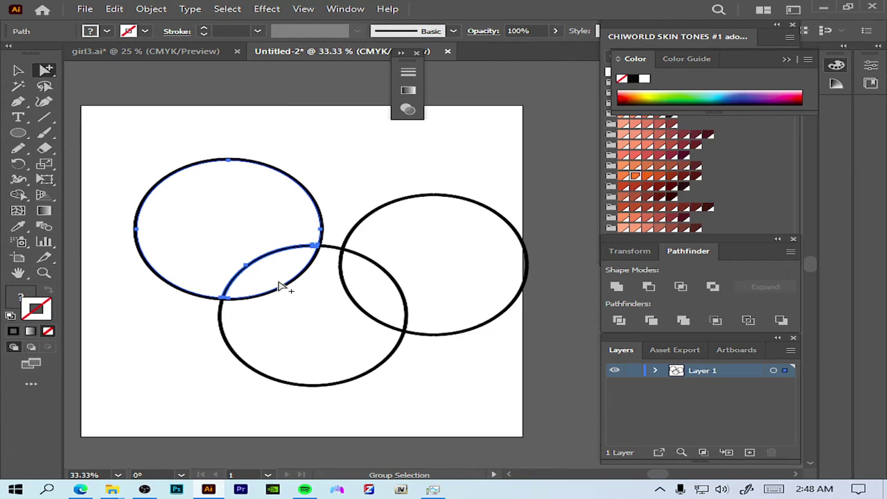
{"action": "left_click", "coordinate": [281, 287]}
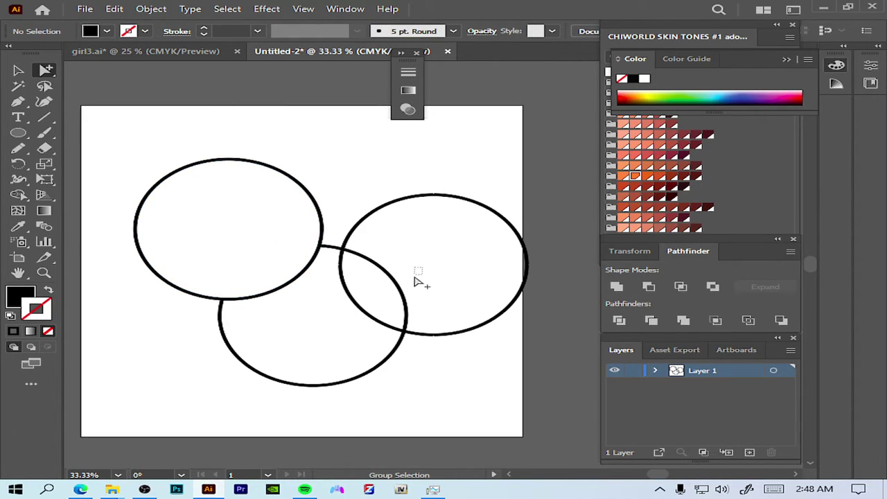
{"action": "mouse_move", "coordinate": [414, 277]}
{"action": "left_mouse_down"}
{"action": "mouse_move", "coordinate": [386, 301]}
{"action": "mouse_move", "coordinate": [348, 305]}
{"action": "mouse_move", "coordinate": [321, 335]}
{"action": "left_mouse_up"}
{"action": "key", "text": "Delete"}
Step: Delete the top ellipse's lower inner arc, then select the whole cloud outline
{"action": "left_click_drag", "start_coordinate": [267, 259], "coordinate": [326, 316]}
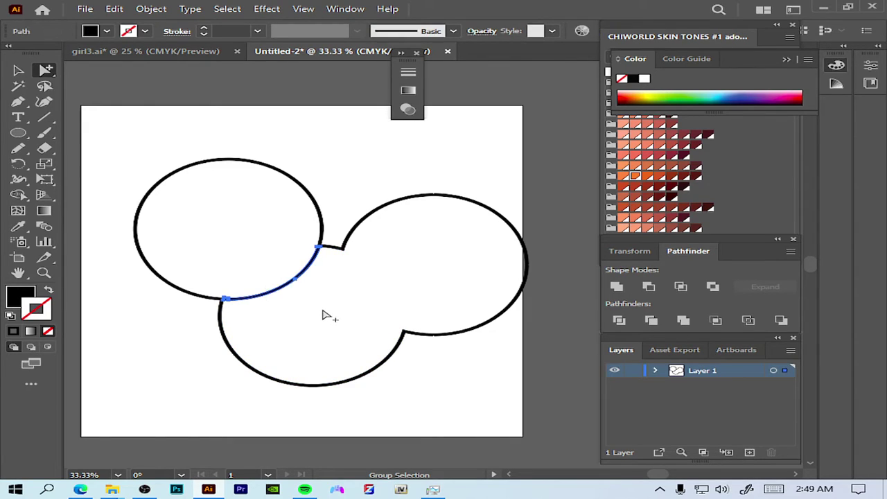
{"action": "key", "text": "Delete"}
{"action": "key", "text": "v"}
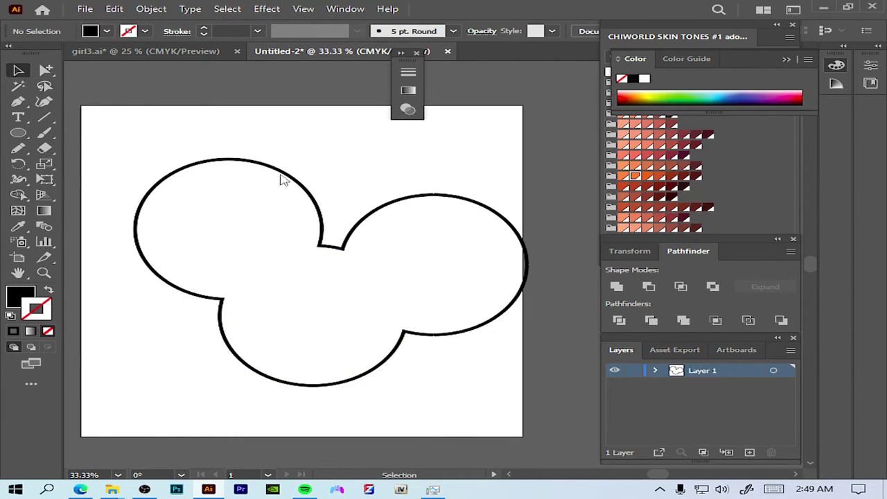
{"action": "left_click_drag", "start_coordinate": [113, 119], "coordinate": [534, 409]}
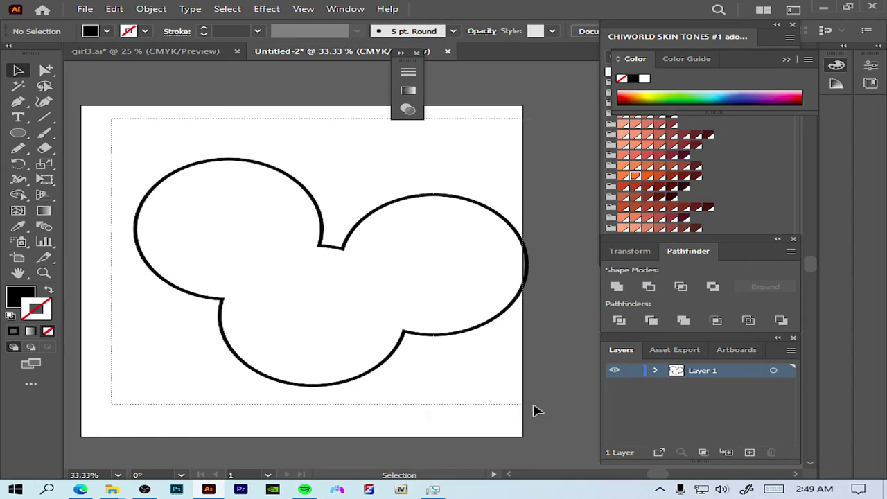
Step: Reposition the cloud outline slightly left and down on the artboard
{"action": "left_click_drag", "start_coordinate": [475, 337], "coordinate": [444, 336]}
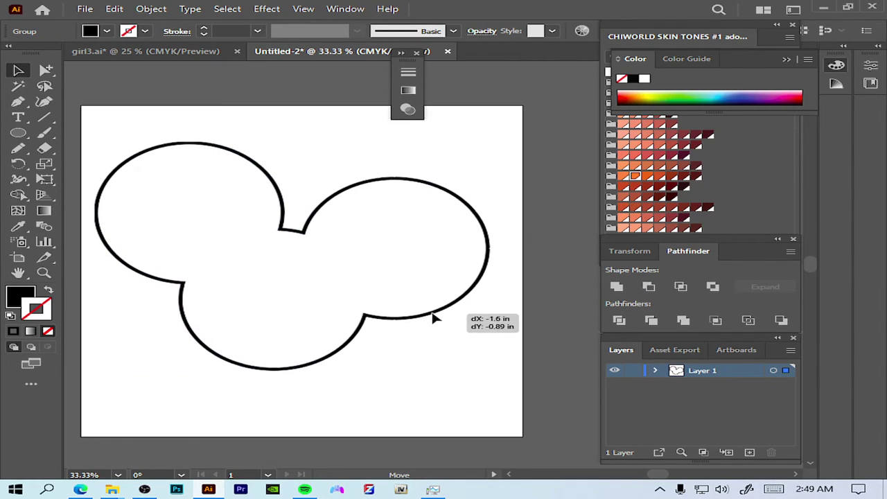
{"action": "left_click", "coordinate": [554, 324]}
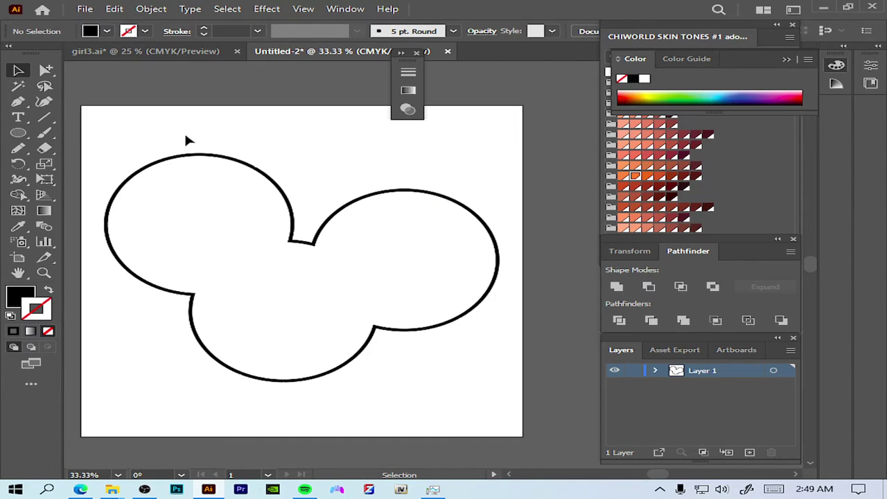
{"action": "left_click", "coordinate": [208, 166]}
{"action": "left_click_drag", "start_coordinate": [209, 158], "coordinate": [210, 166]}
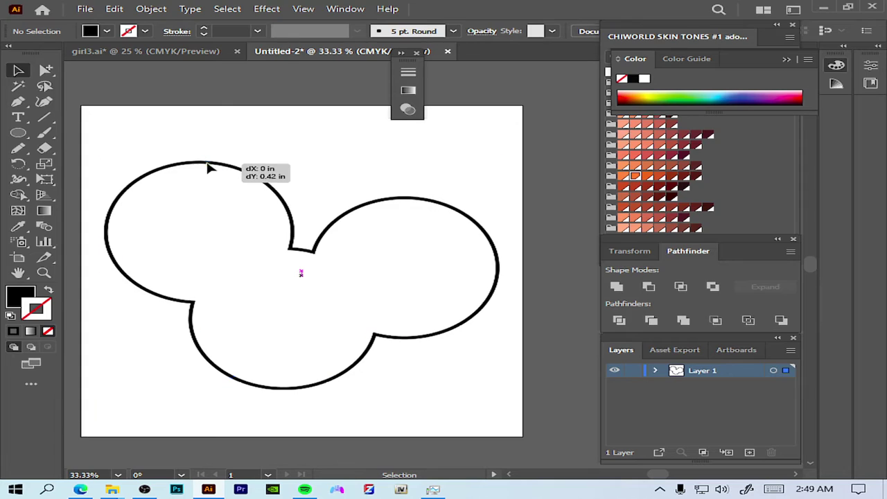
Step: Expand the cloud, Merge its pieces with Pathfinder, and shift it left
{"action": "left_click", "coordinate": [151, 8]}
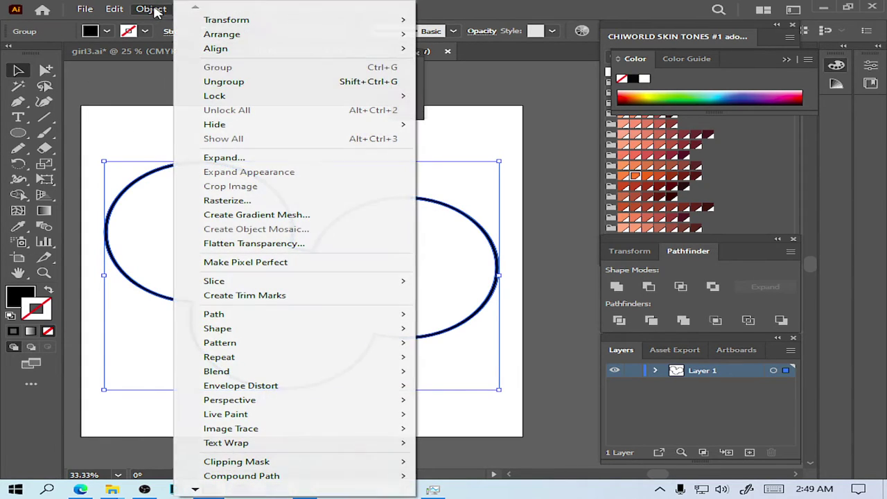
{"action": "left_click", "coordinate": [233, 158]}
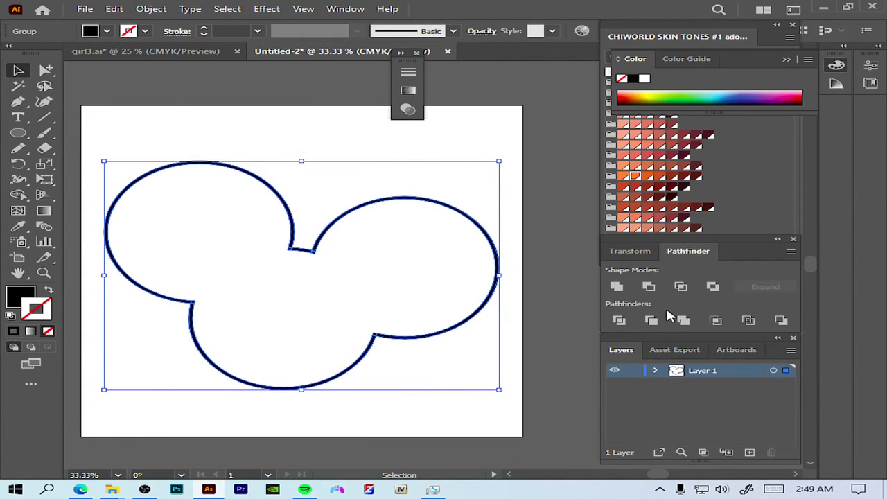
{"action": "left_click", "coordinate": [689, 325]}
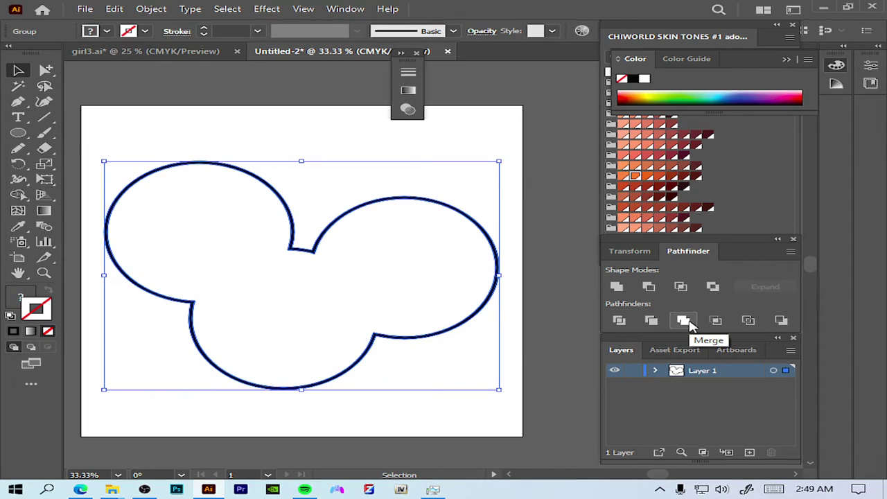
{"action": "left_click", "coordinate": [535, 250]}
{"action": "left_click_drag", "start_coordinate": [330, 239], "coordinate": [310, 239]}
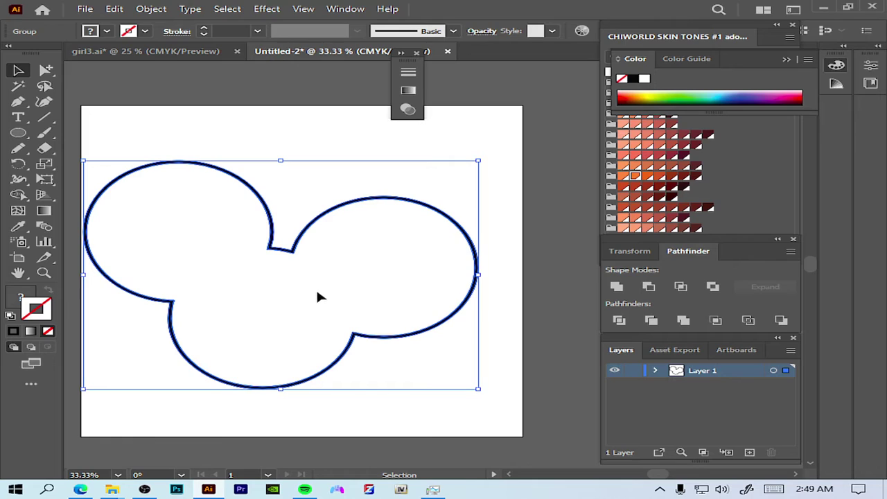
Step: Nudge the cloud right and down, and try a red-orange fill but cancel it
{"action": "left_click_drag", "start_coordinate": [223, 177], "coordinate": [244, 183]}
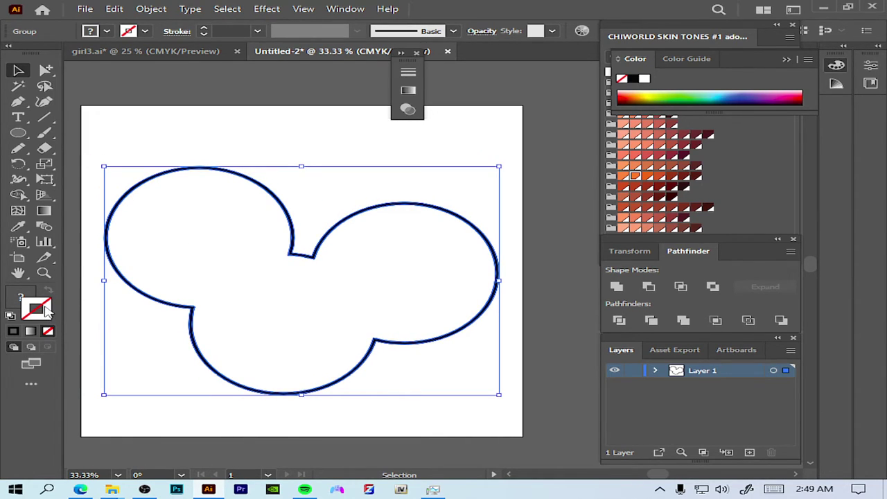
{"action": "double_click", "coordinate": [45, 311]}
{"action": "left_click", "coordinate": [585, 158]}
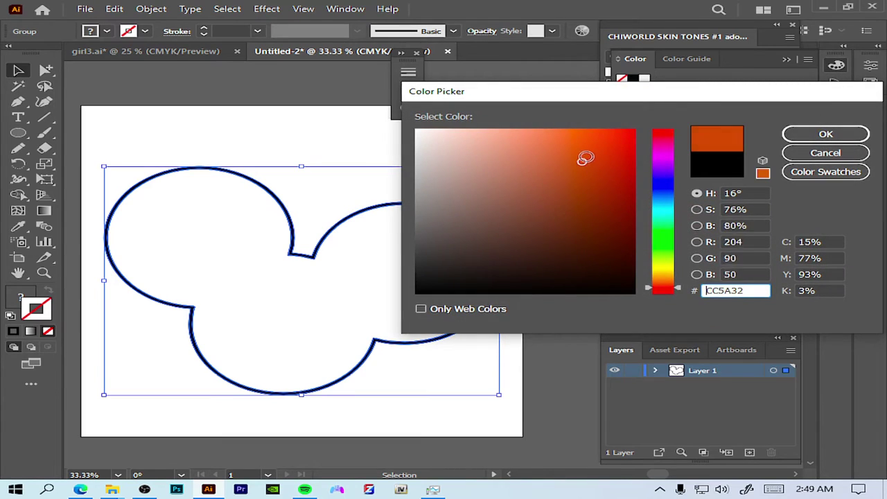
{"action": "left_click_drag", "start_coordinate": [586, 158], "coordinate": [642, 121]}
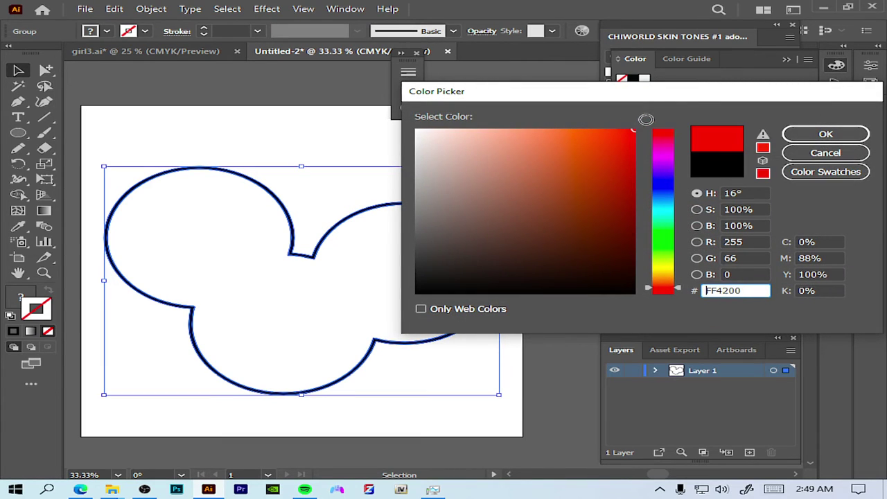
{"action": "left_click", "coordinate": [797, 159]}
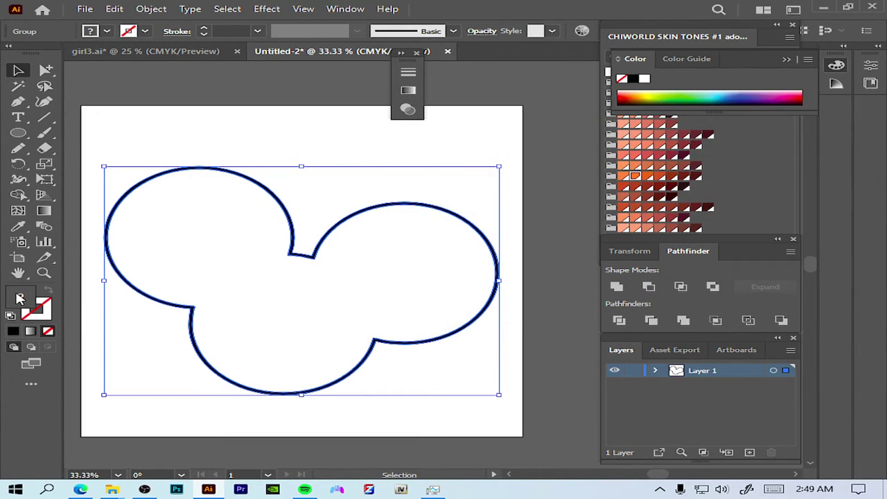
Step: Fill the cloud shape with bright red FF4200
{"action": "double_click", "coordinate": [25, 299]}
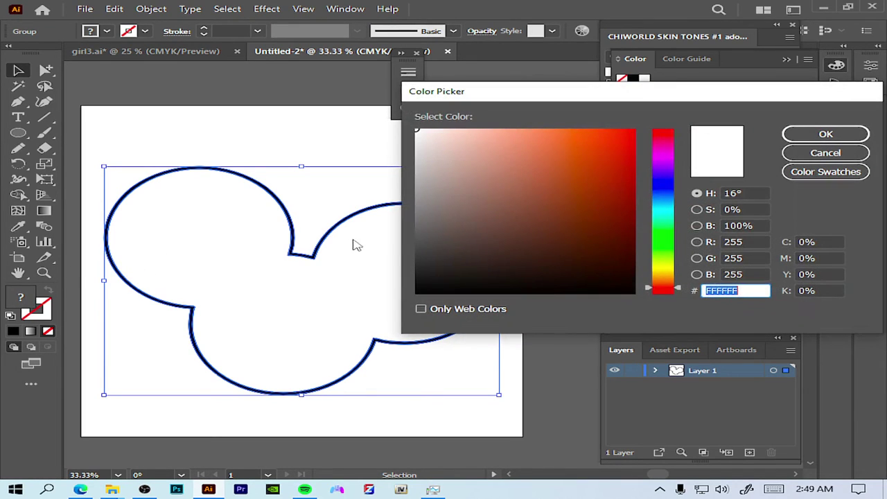
{"action": "left_click_drag", "start_coordinate": [528, 172], "coordinate": [659, 118]}
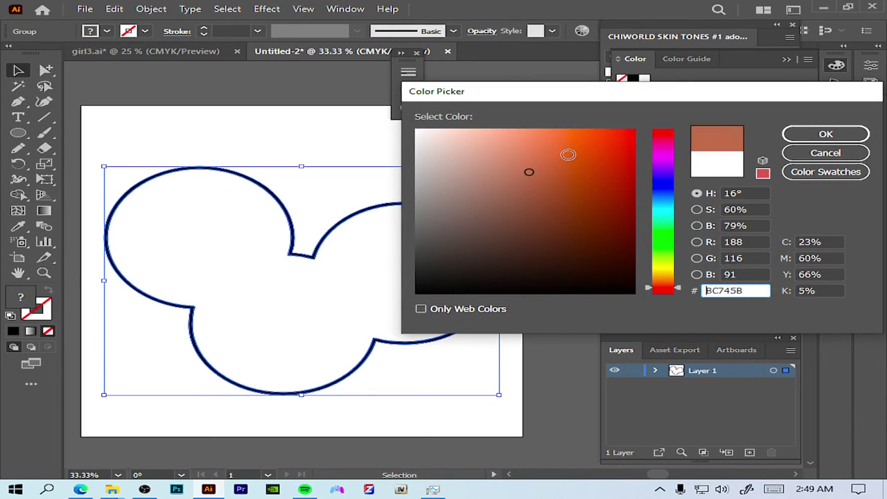
{"action": "left_click", "coordinate": [794, 135]}
Step: Deselect the cloud and set the current stroke colour to black
{"action": "left_click", "coordinate": [413, 165]}
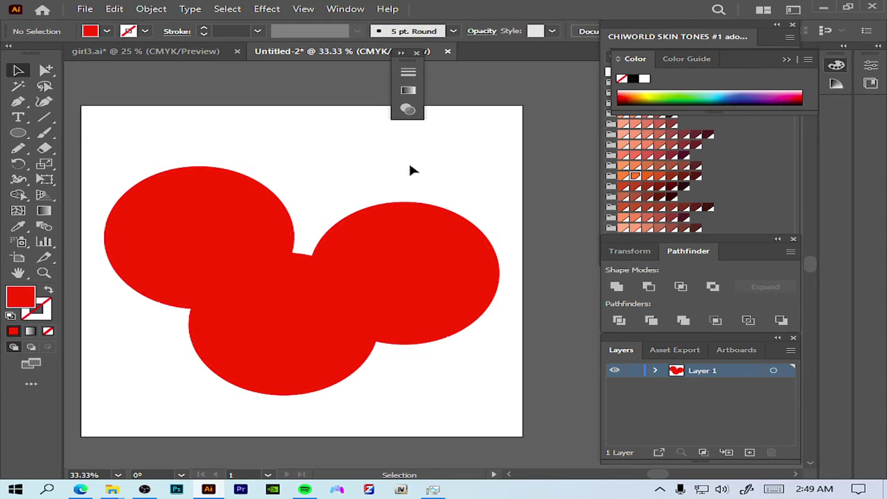
{"action": "double_click", "coordinate": [44, 307]}
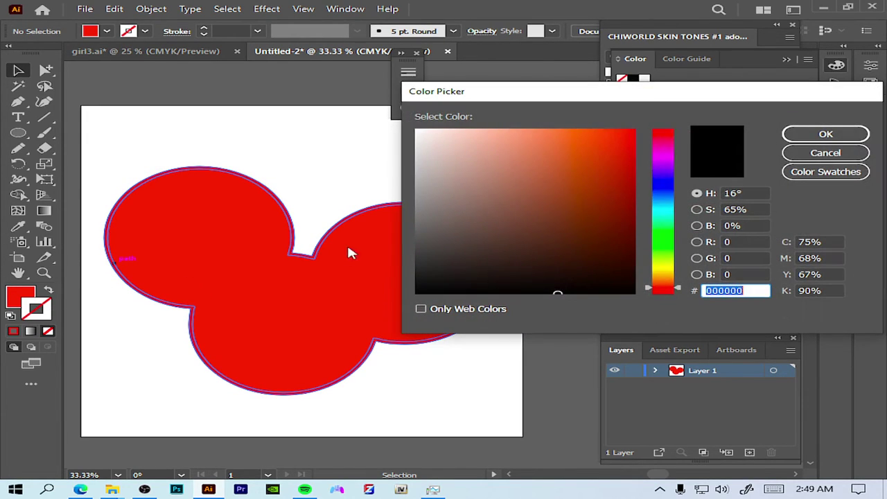
{"action": "left_click_drag", "start_coordinate": [440, 291], "coordinate": [409, 313]}
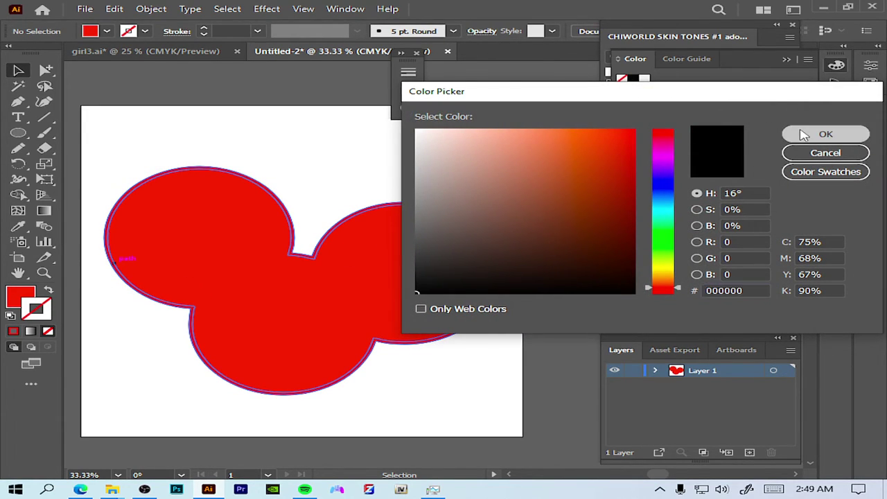
{"action": "left_click", "coordinate": [825, 134]}
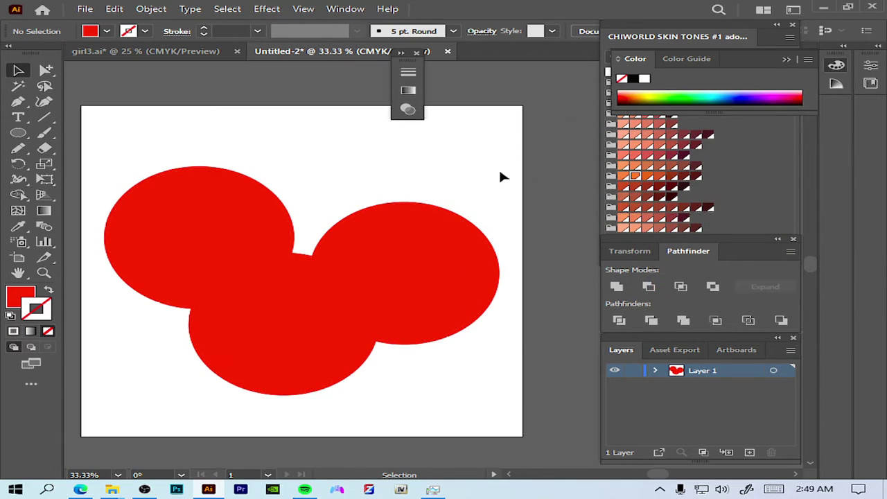
{"action": "double_click", "coordinate": [44, 307]}
{"action": "left_click_drag", "start_coordinate": [455, 228], "coordinate": [408, 311]}
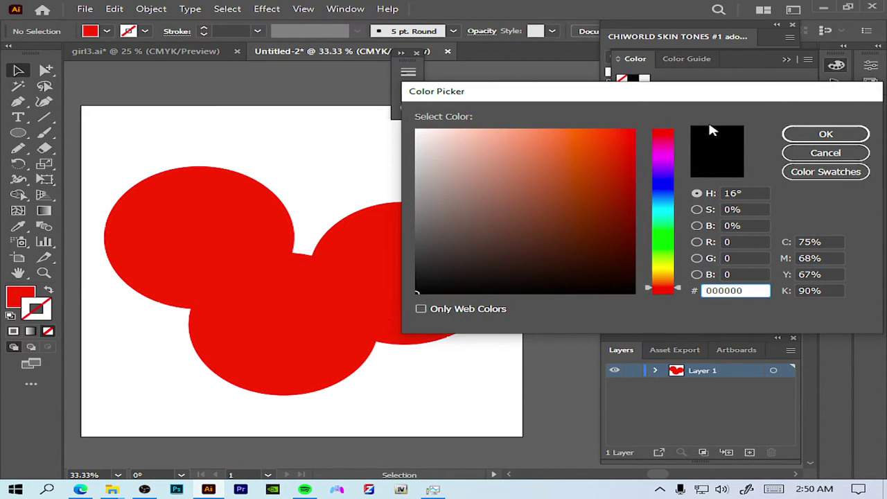
{"action": "left_click", "coordinate": [825, 134]}
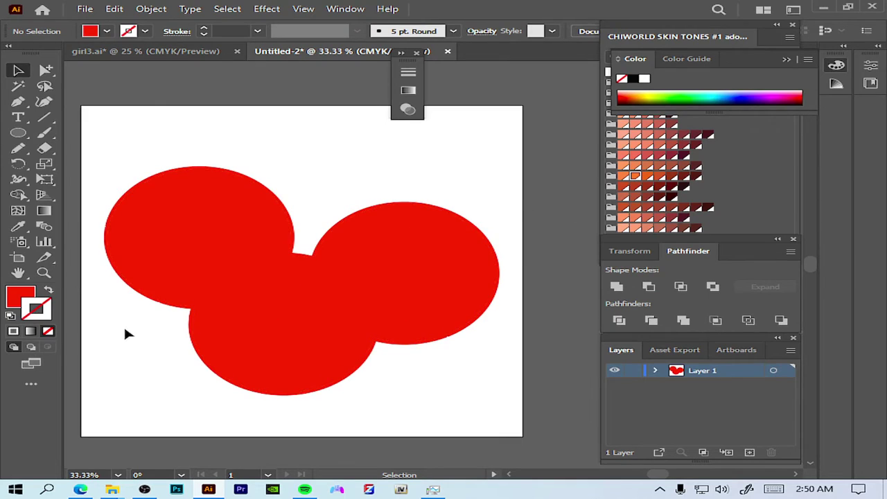
Step: Change the current stroke colour to blue 005B99
{"action": "double_click", "coordinate": [48, 309]}
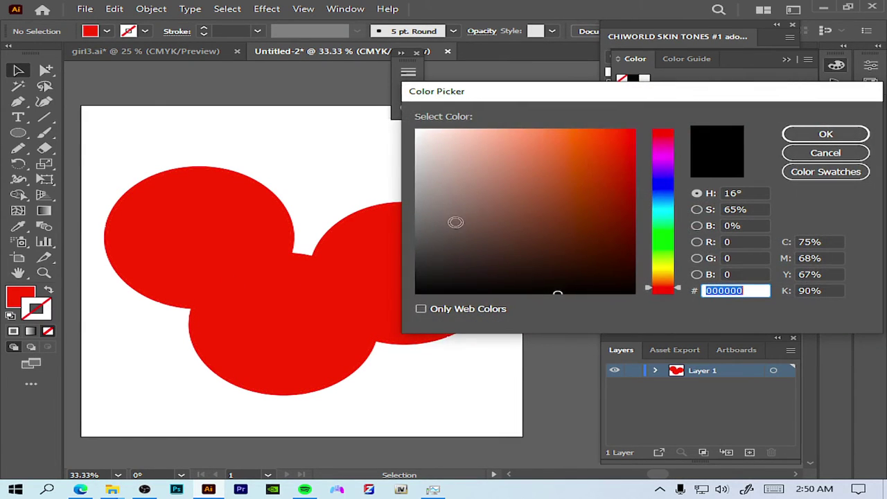
{"action": "left_click_drag", "start_coordinate": [681, 162], "coordinate": [674, 201]}
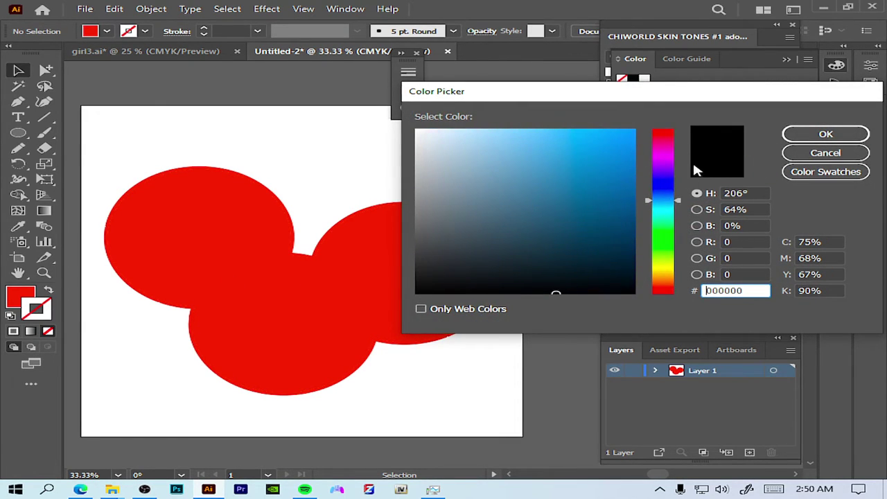
{"action": "left_click", "coordinate": [601, 231]}
{"action": "left_click", "coordinate": [635, 195]}
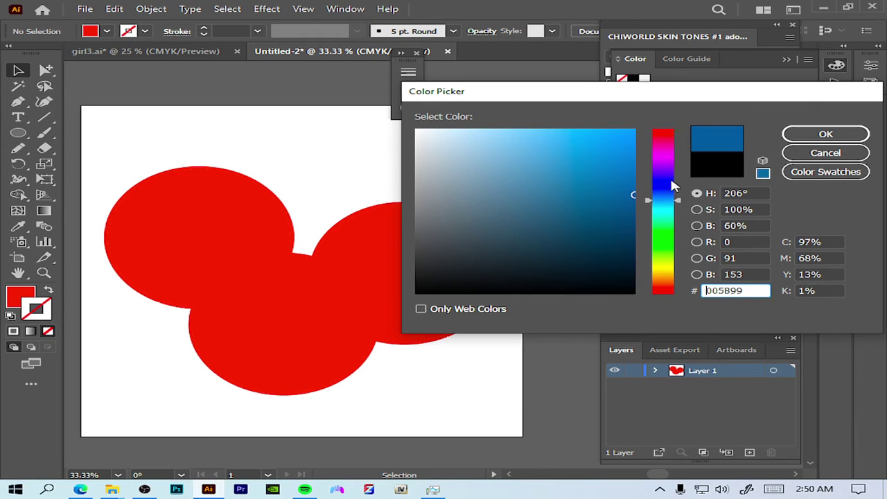
{"action": "left_click", "coordinate": [821, 135]}
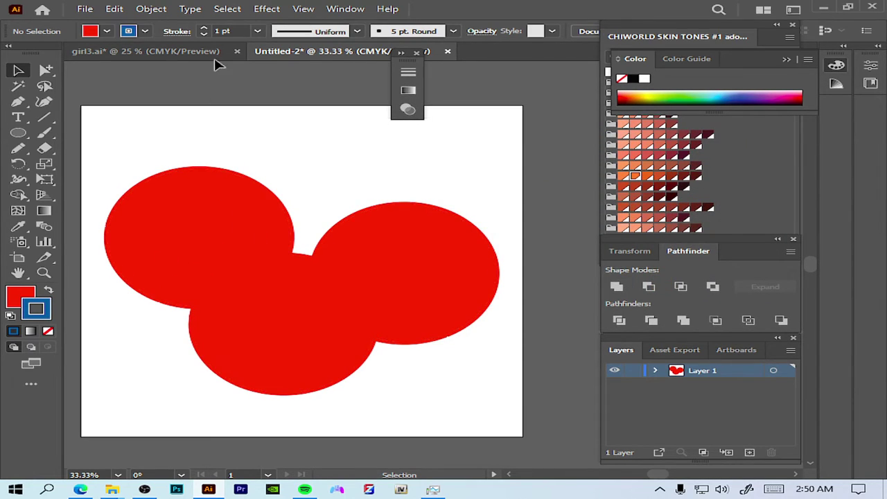
Step: Set a 10 pt stroke weight, swap fill and stroke colours, and drag the red cloud
{"action": "left_click", "coordinate": [258, 31]}
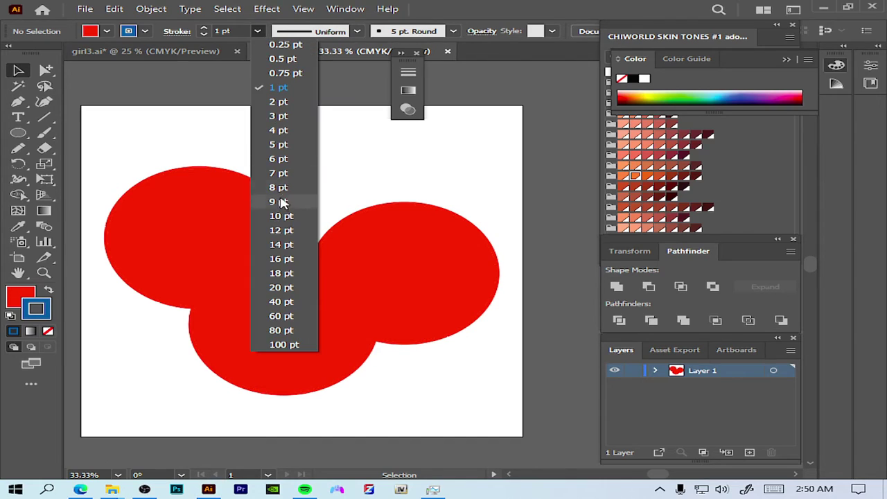
{"action": "left_click", "coordinate": [283, 216]}
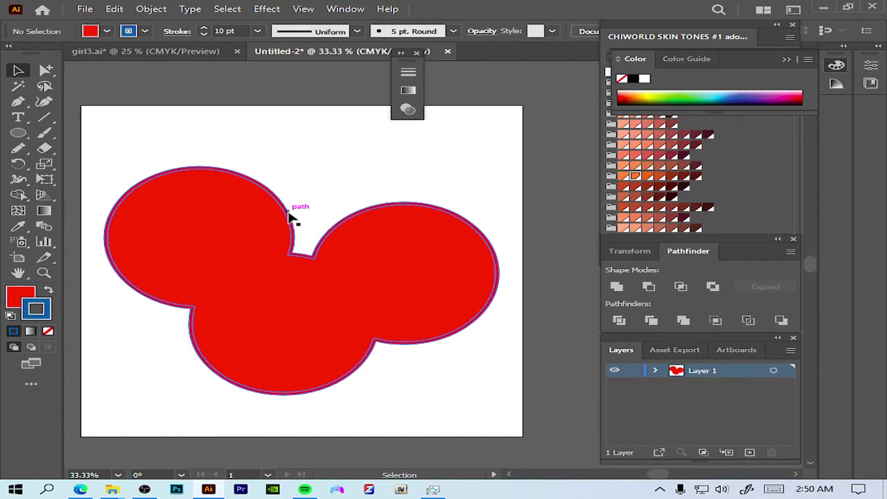
{"action": "left_click", "coordinate": [48, 291]}
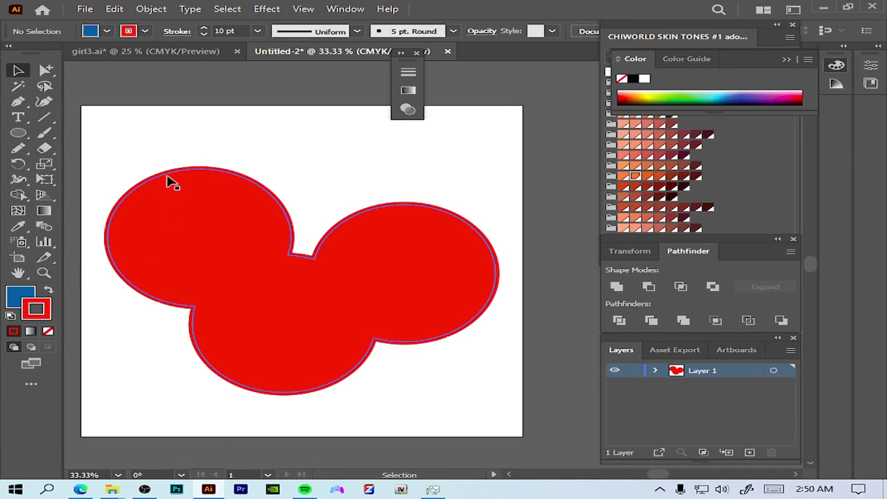
{"action": "left_click_drag", "start_coordinate": [195, 262], "coordinate": [183, 254]}
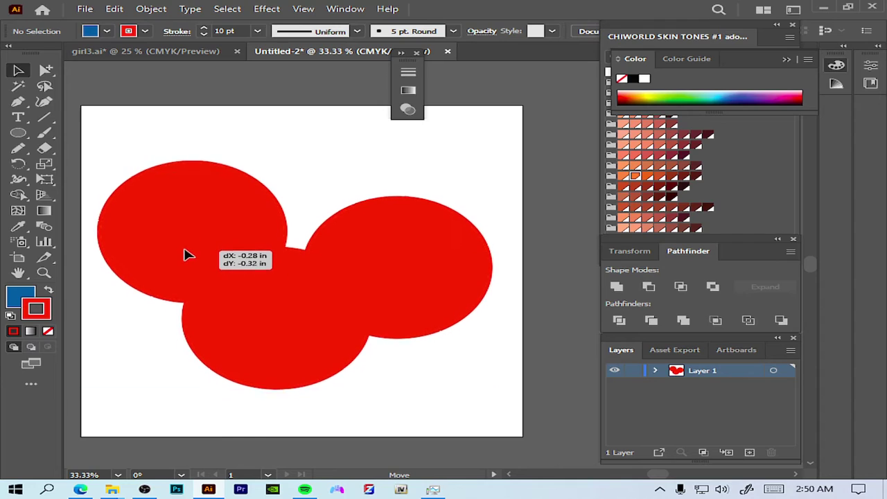
Step: Drop the red cloud in place, nudge it slightly right, then deselect it
{"action": "left_click_drag", "start_coordinate": [183, 254], "coordinate": [185, 255]}
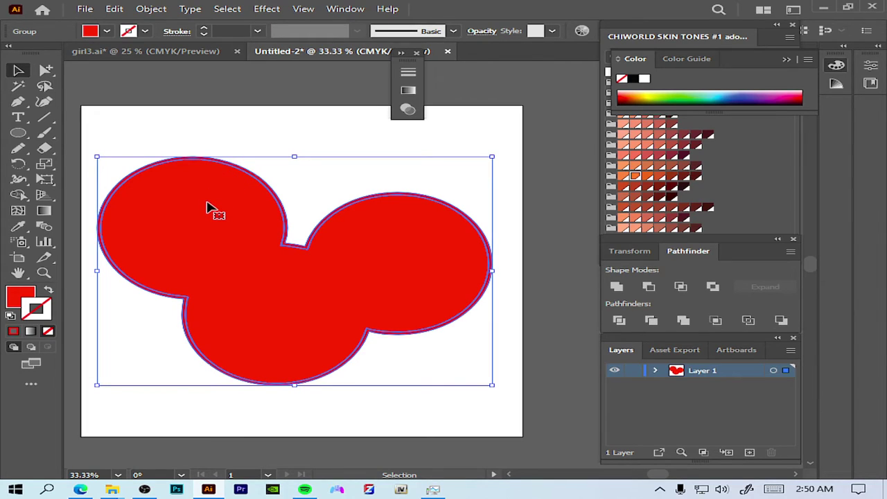
{"action": "left_click_drag", "start_coordinate": [214, 222], "coordinate": [221, 222]}
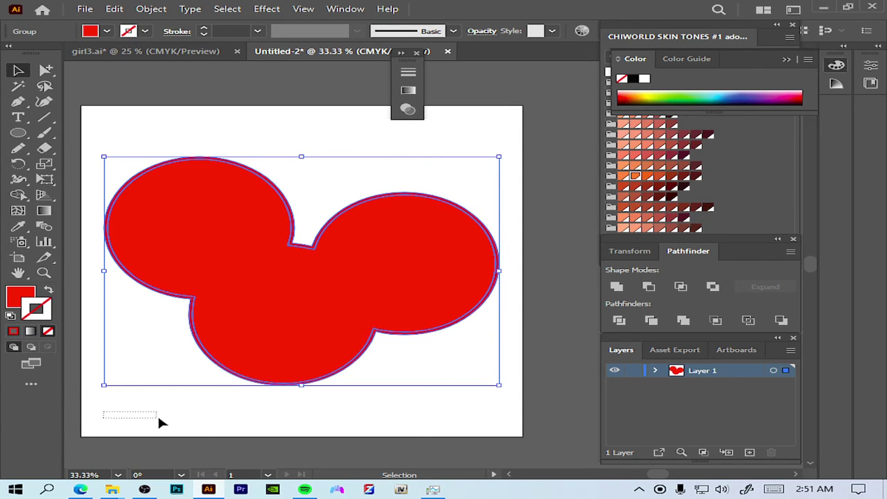
{"action": "left_click_drag", "start_coordinate": [158, 418], "coordinate": [192, 427]}
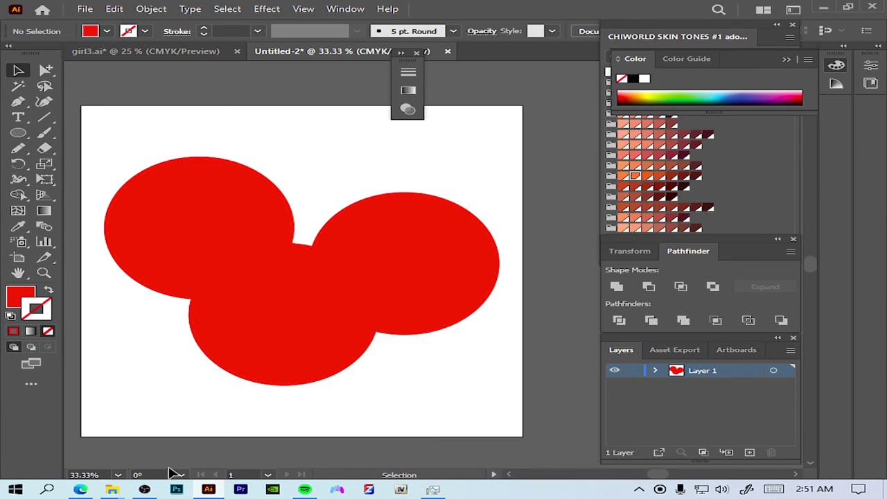
Step: Switch to the OBS Studio window from the taskbar, leaving the recording running
{"action": "left_click", "coordinate": [144, 489]}
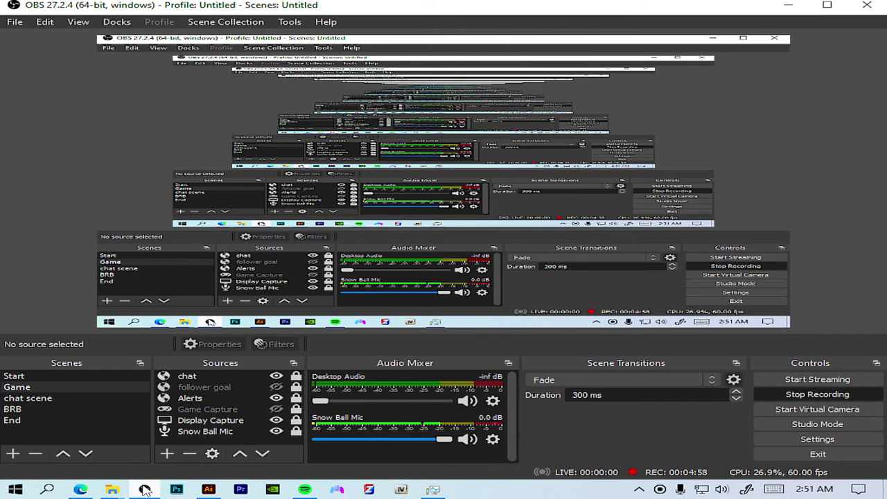